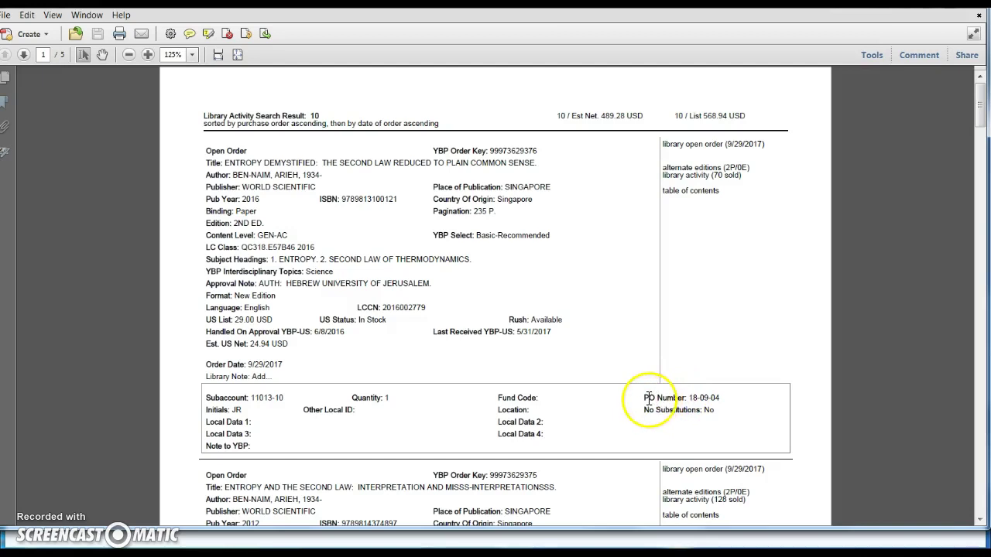
pyautogui.moveTo(638, 398); pyautogui.dragTo(724, 398)
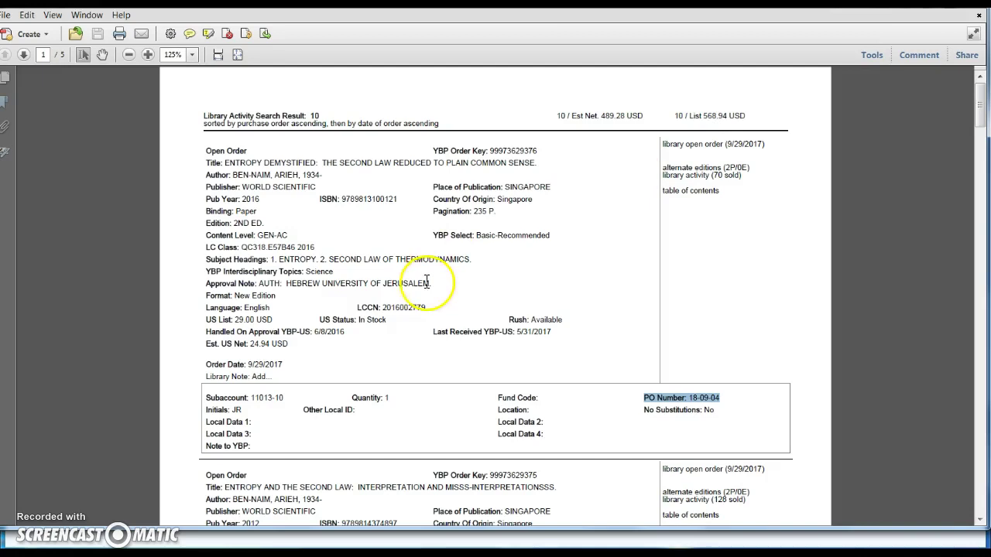
pyautogui.scroll(-6, 424, 293)
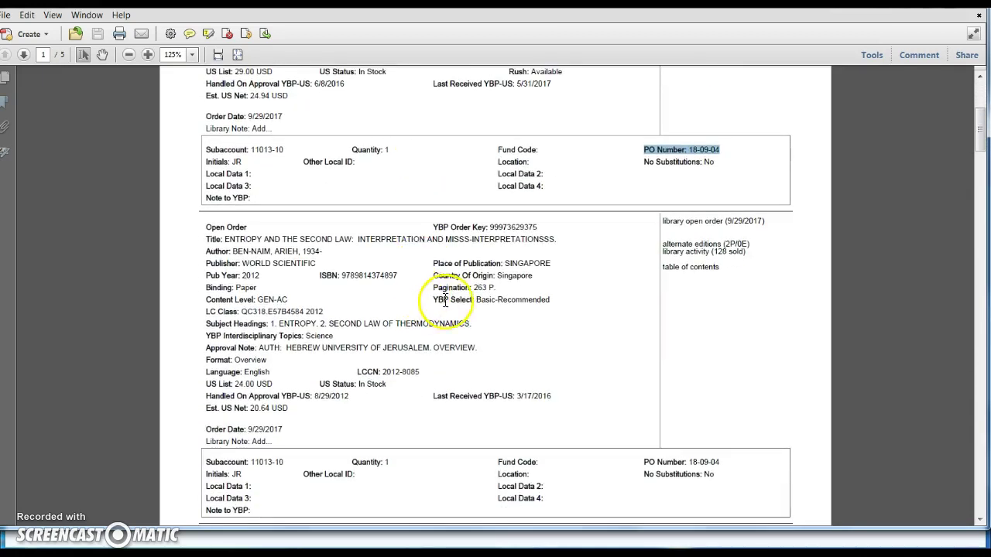
pyautogui.scroll(-1, 434, 309)
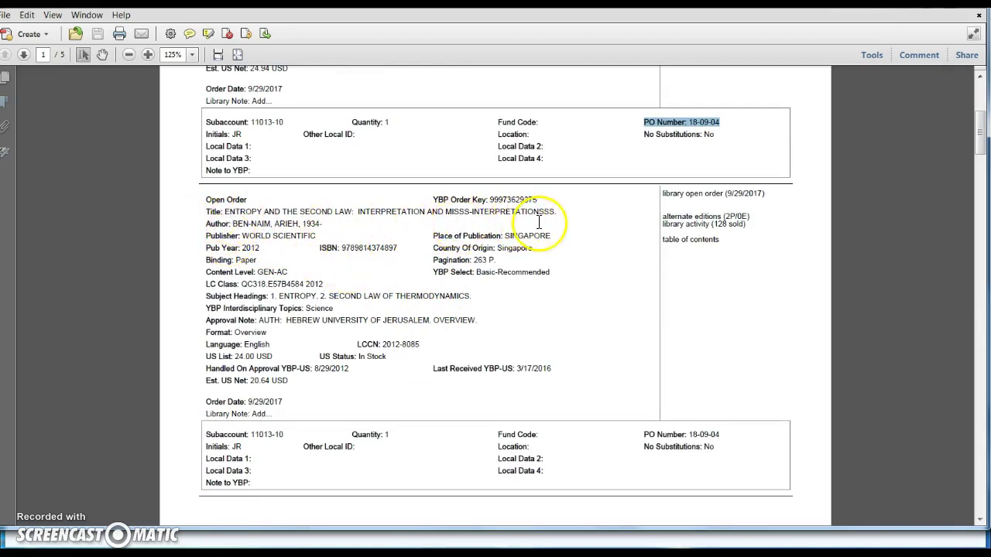
pyautogui.moveTo(340, 247); pyautogui.dragTo(412, 250)
pyautogui.hotkey('ctrl', 'c')
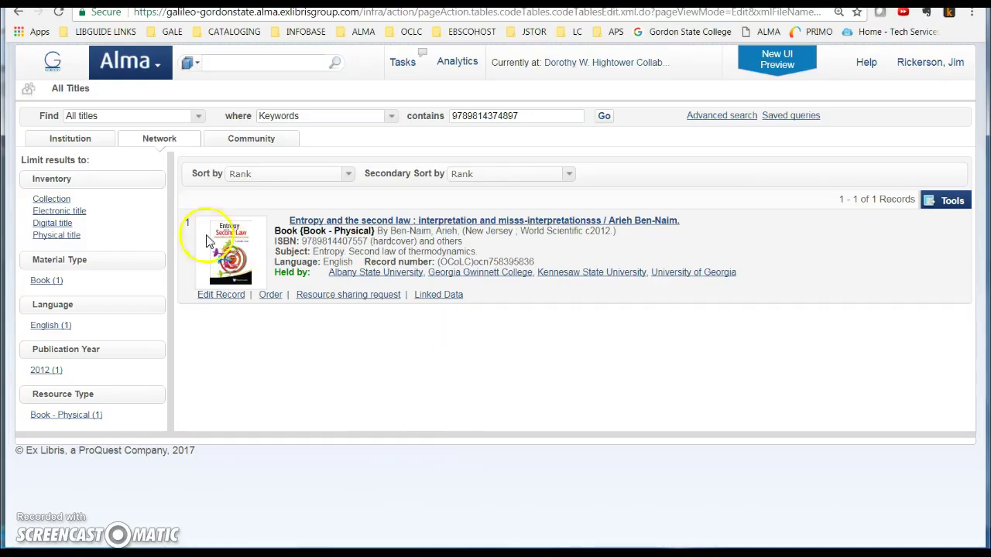
# Switch to Alma and run a repository search of all titles by keyword for the copied ISBN, showing the Network results
pyautogui.click(50, 61)
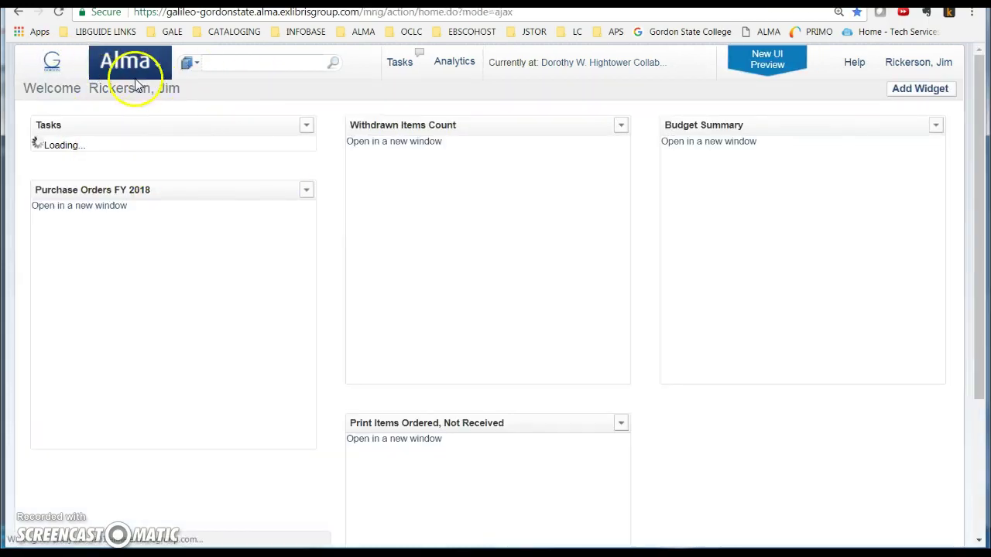
pyautogui.click(158, 68)
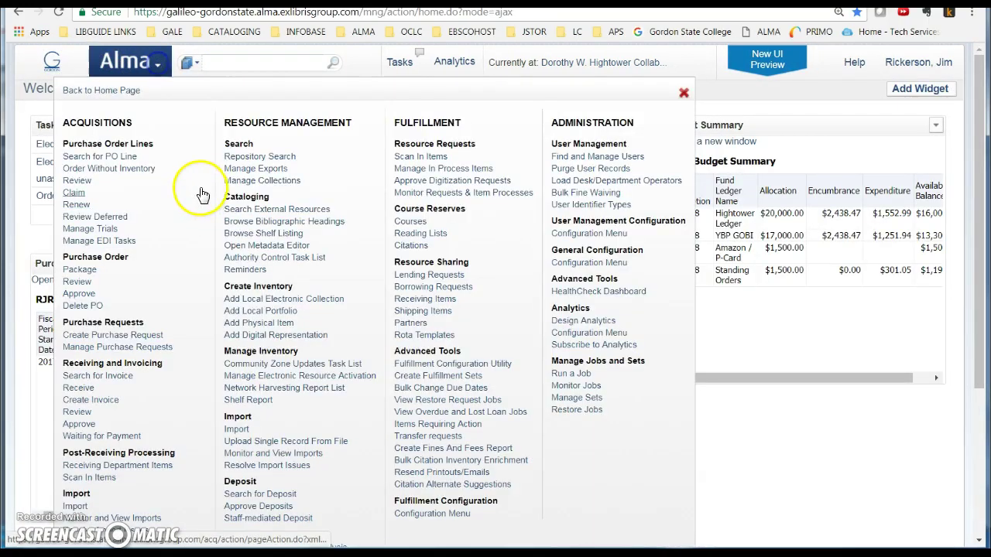
pyautogui.click(271, 156)
pyautogui.click(471, 116)
pyautogui.hotkey('ctrl', 'v')
pyautogui.click(603, 116)
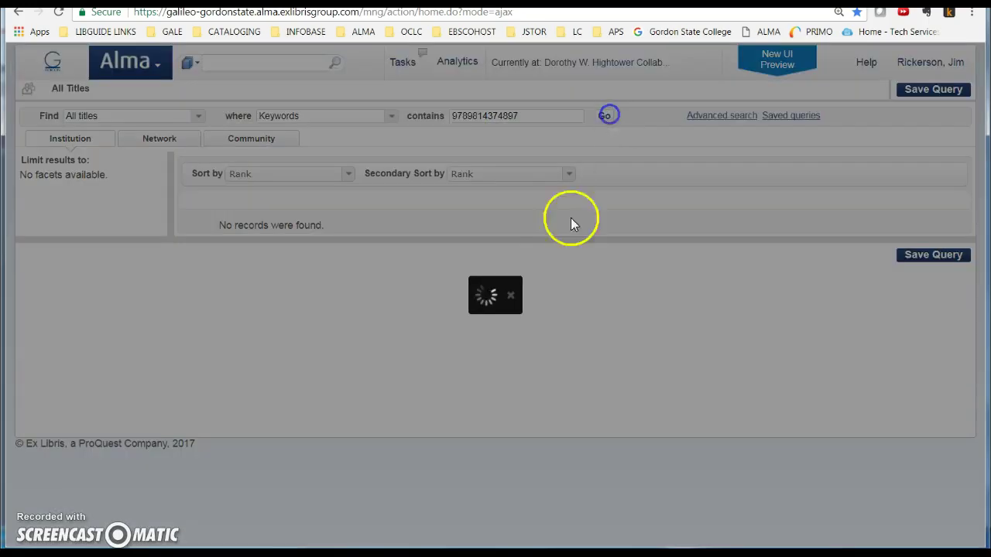
pyautogui.click(159, 138)
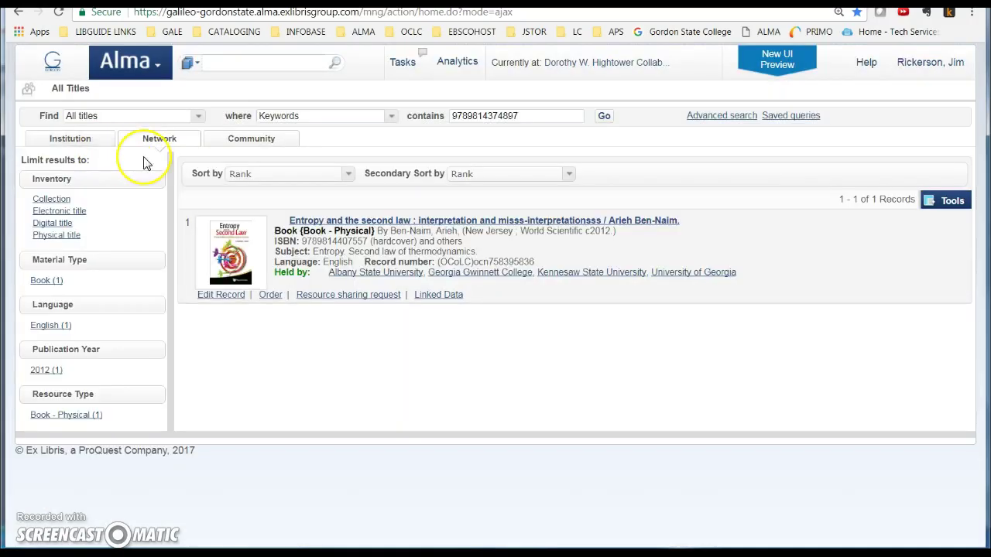
pyautogui.click(165, 154)
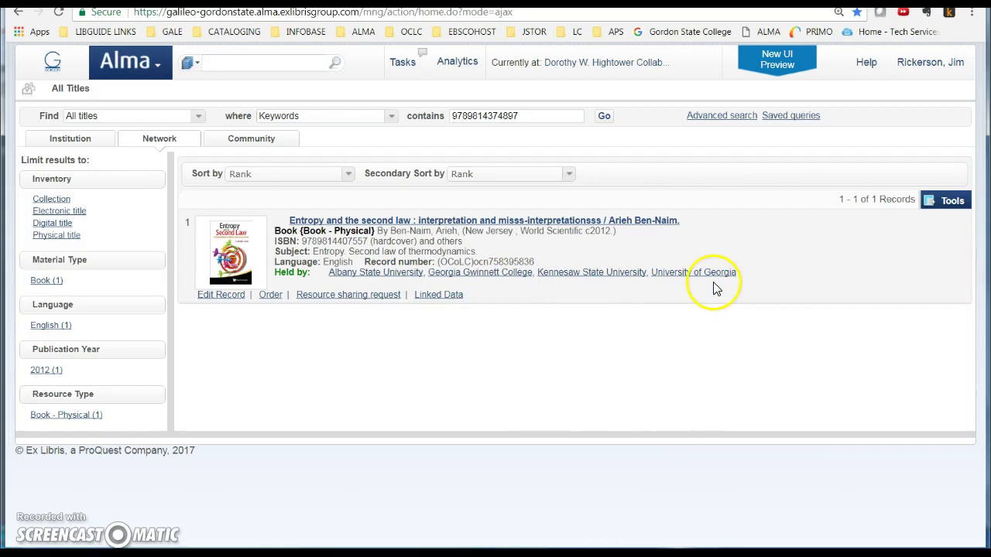
# Order the found Network title, creating a Print Book - One Time PO line with inventory assigned manually
pyautogui.click(270, 295)
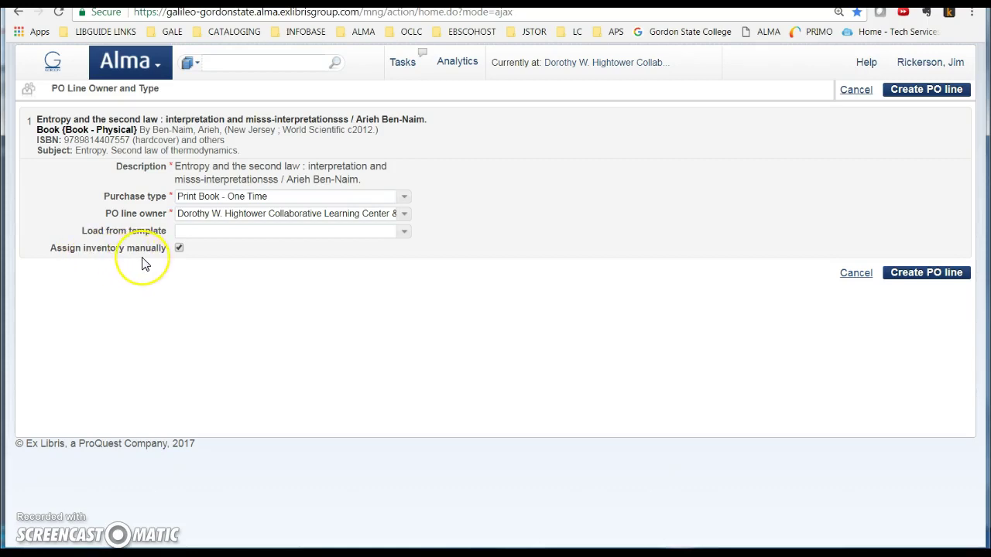
pyautogui.click(943, 277)
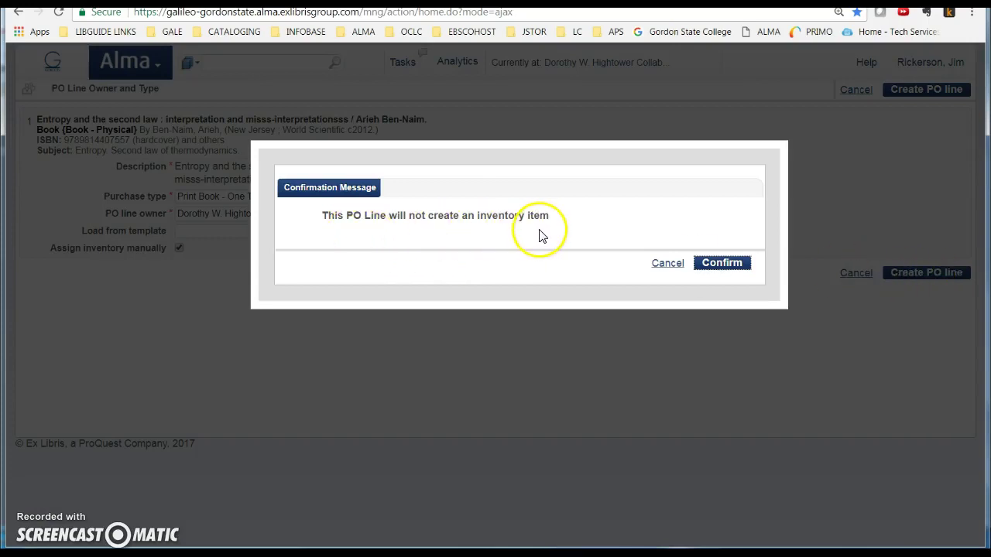
pyautogui.click(724, 271)
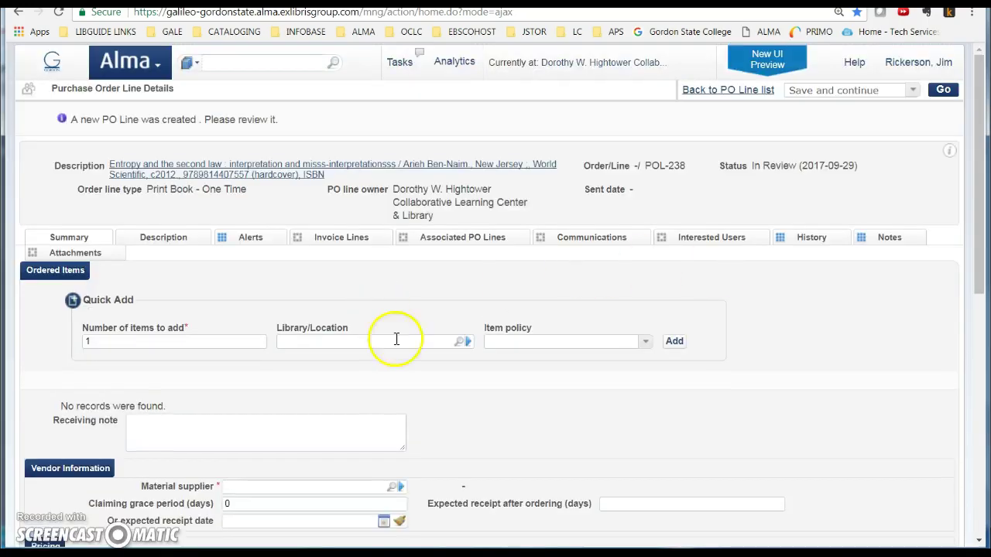
# Add one ordered item at the Hightower library, location Gen--Coll (Second Floor Stacks), with item policy Books
pyautogui.click(466, 342)
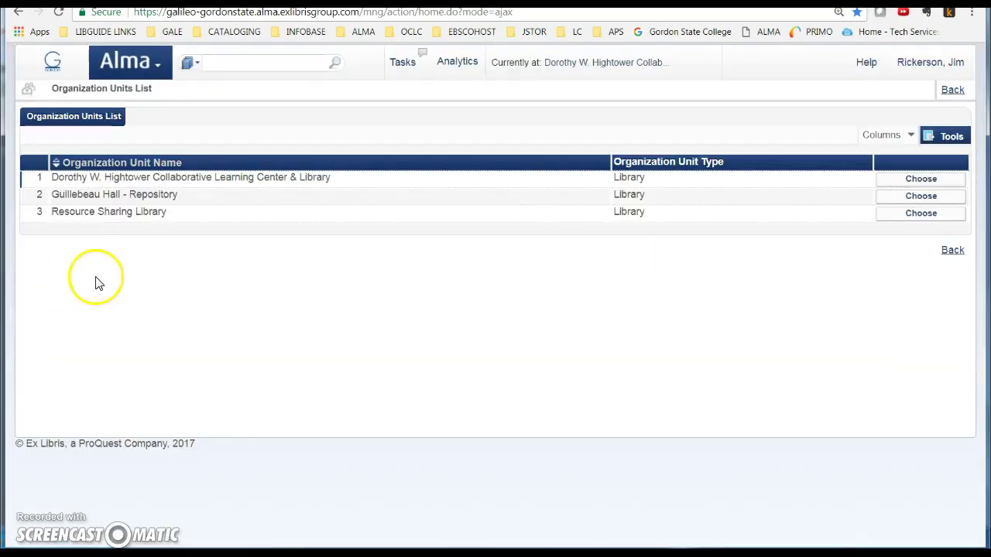
pyautogui.click(921, 180)
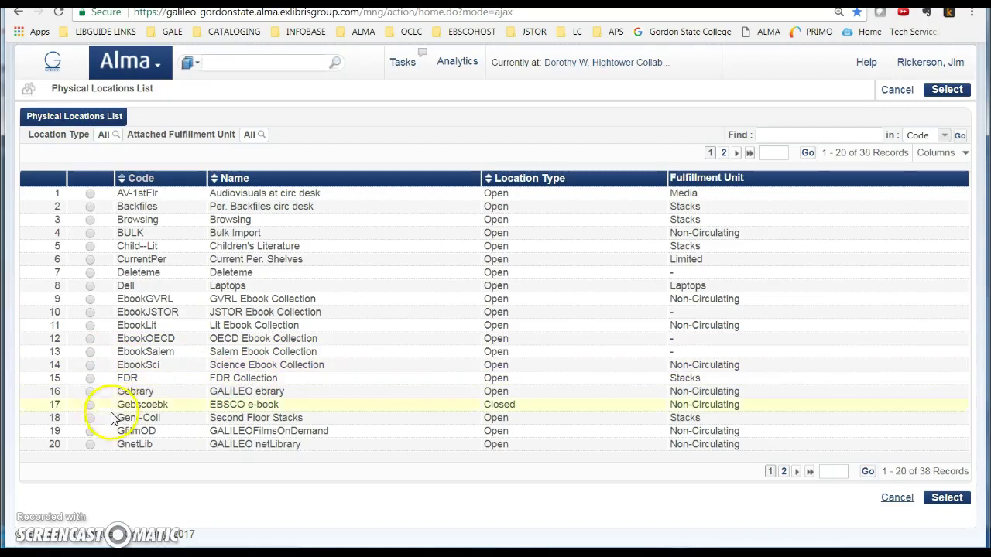
pyautogui.click(89, 418)
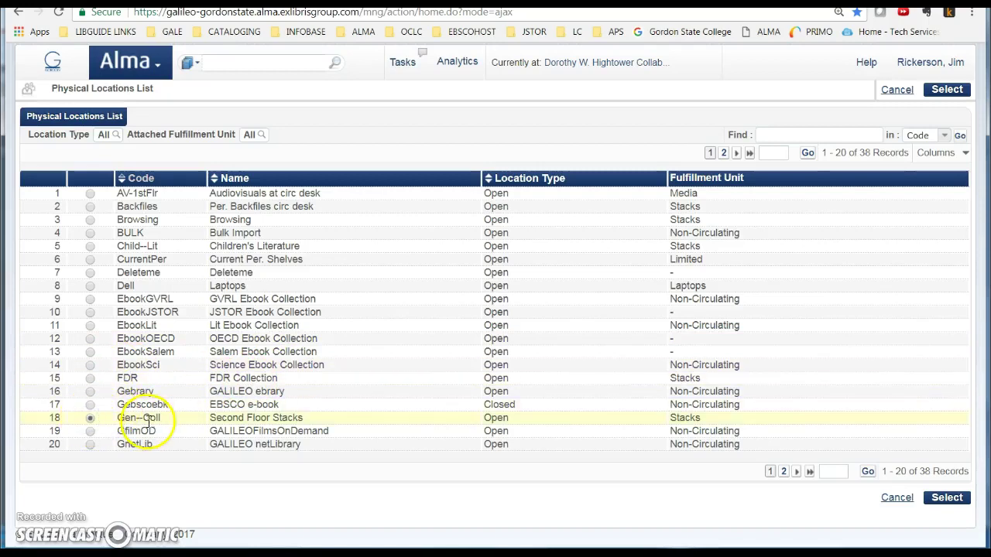
pyautogui.click(947, 497)
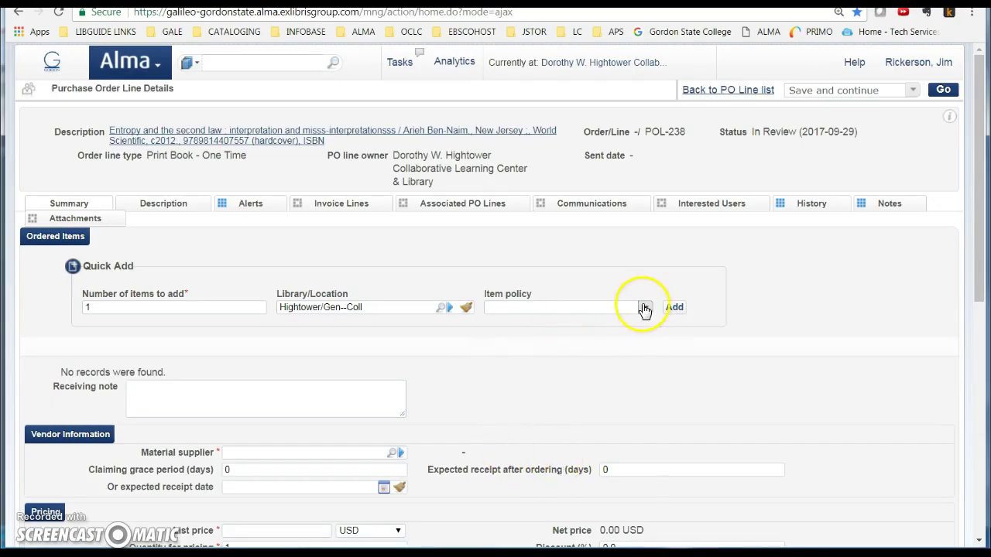
pyautogui.click(646, 308)
pyautogui.click(500, 503)
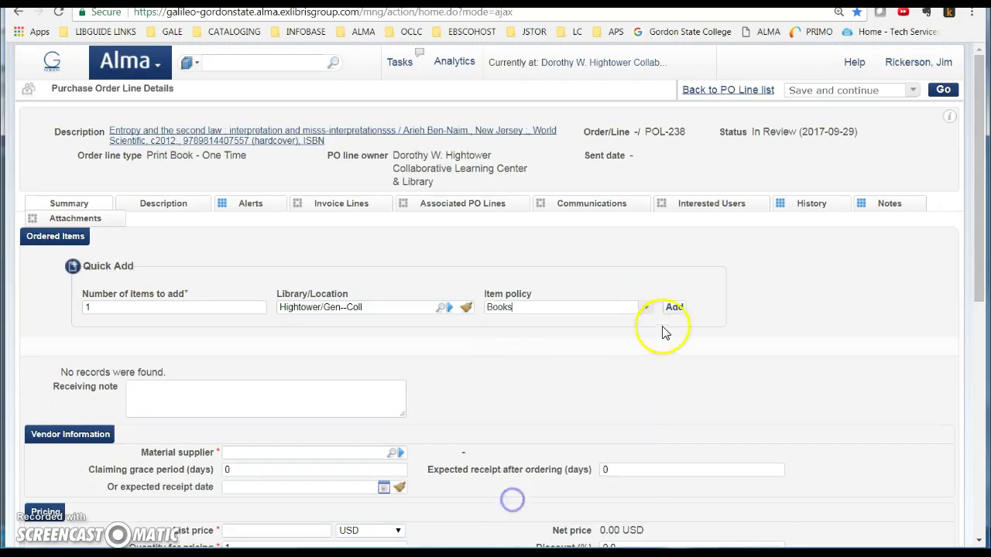
pyautogui.click(676, 310)
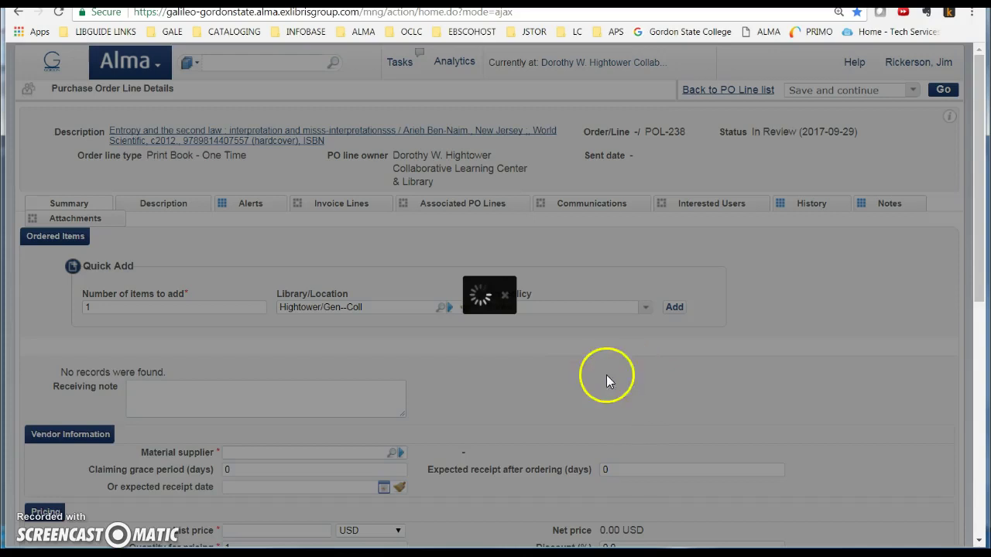
# Set the PO line's material supplier to GOBI Library Solutions with the YBP account
pyautogui.scroll(-4, 573, 378)
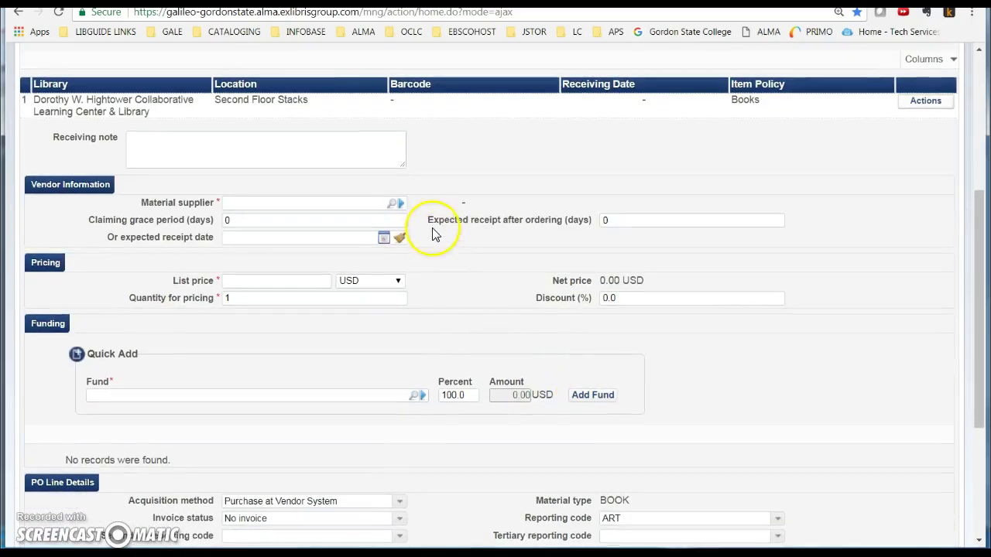
pyautogui.click(394, 205)
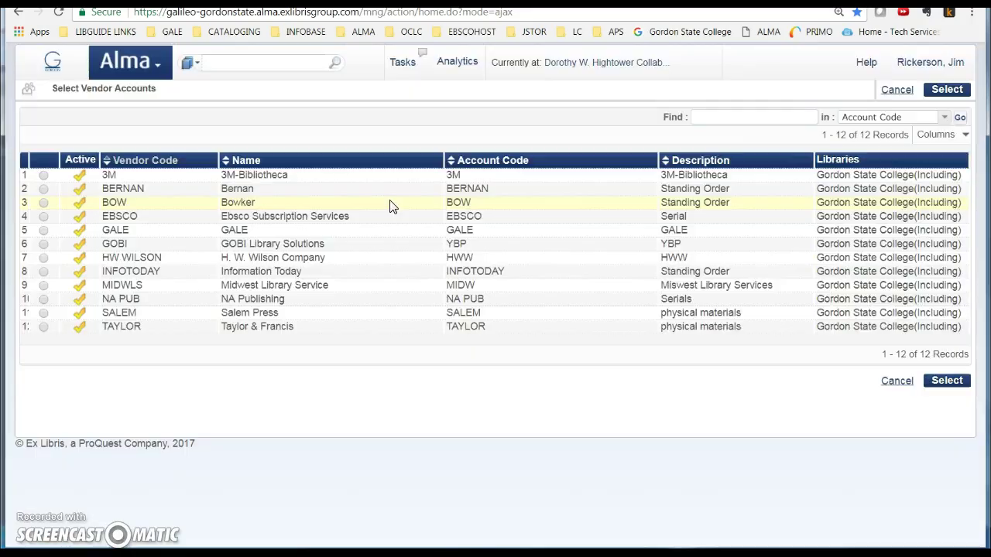
pyautogui.click(42, 245)
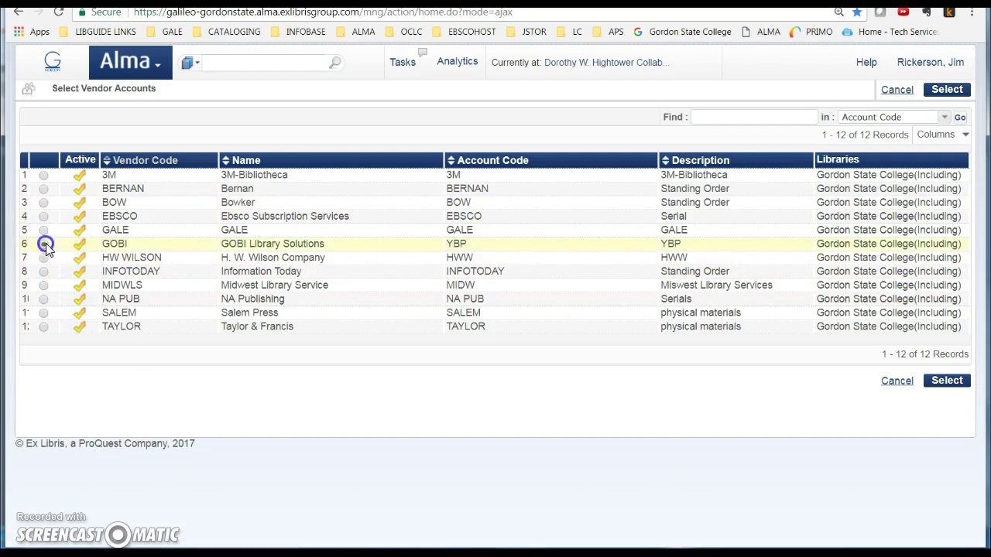
pyautogui.click(945, 381)
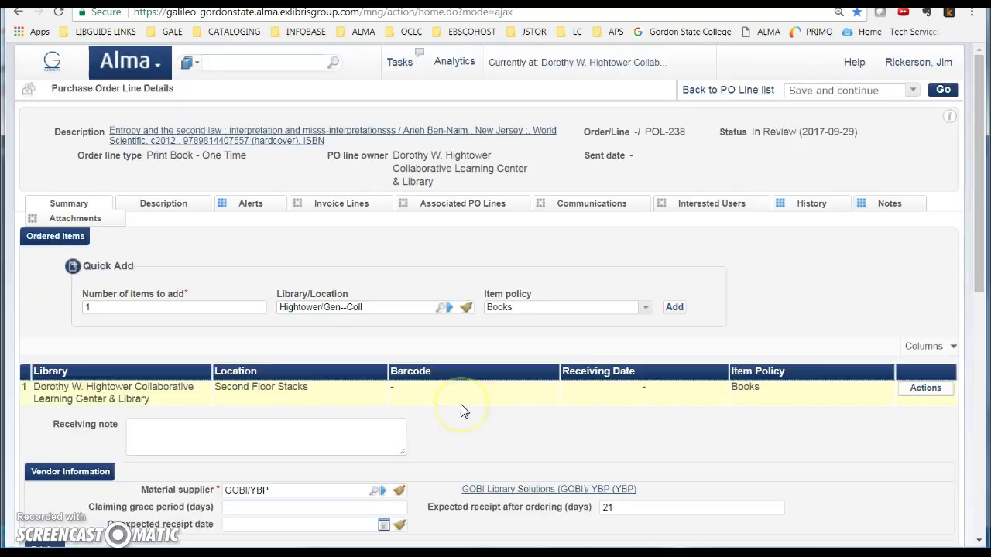
# Set the list price to 24.00 USD and the discount to 14%
pyautogui.scroll(-4, 462, 408)
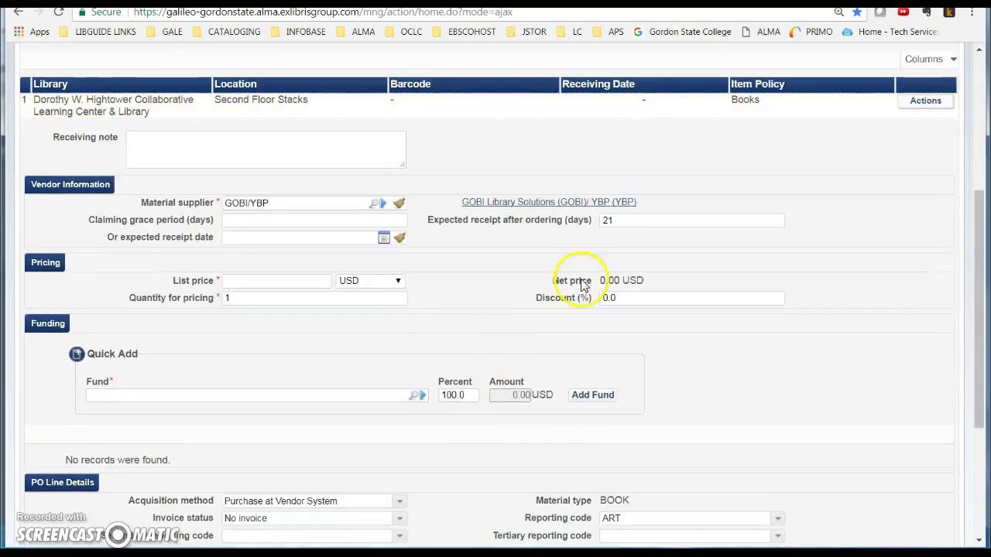
pyautogui.click(312, 280)
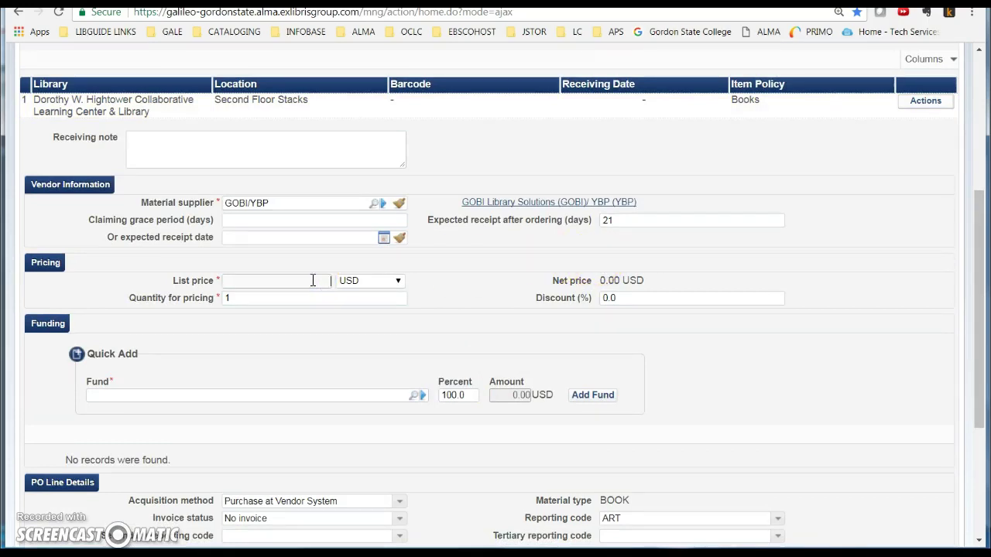
pyautogui.write('24.00')
pyautogui.click(620, 298)
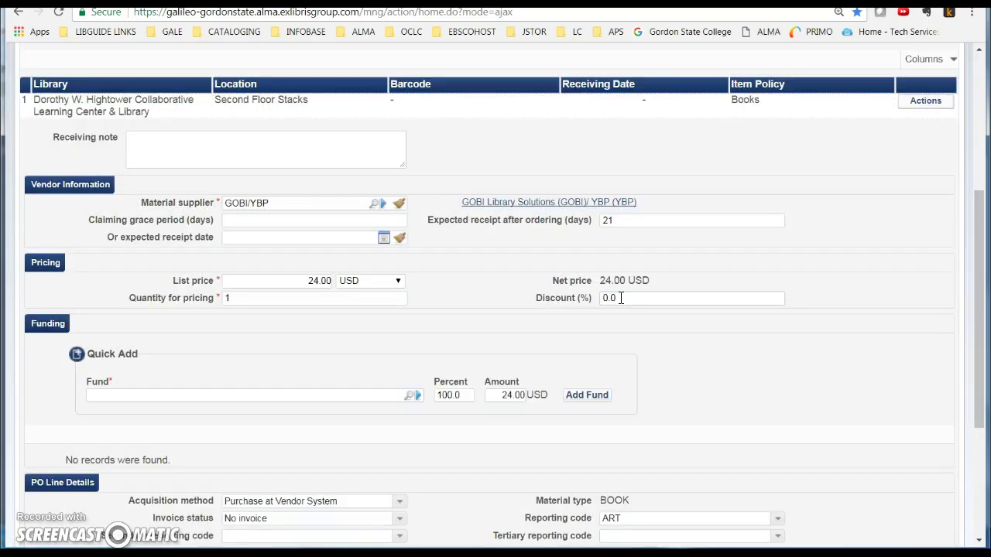
pyautogui.press('BackSpace')
pyautogui.press('BackSpace')
pyautogui.press('BackSpace')
pyautogui.write('14.00')
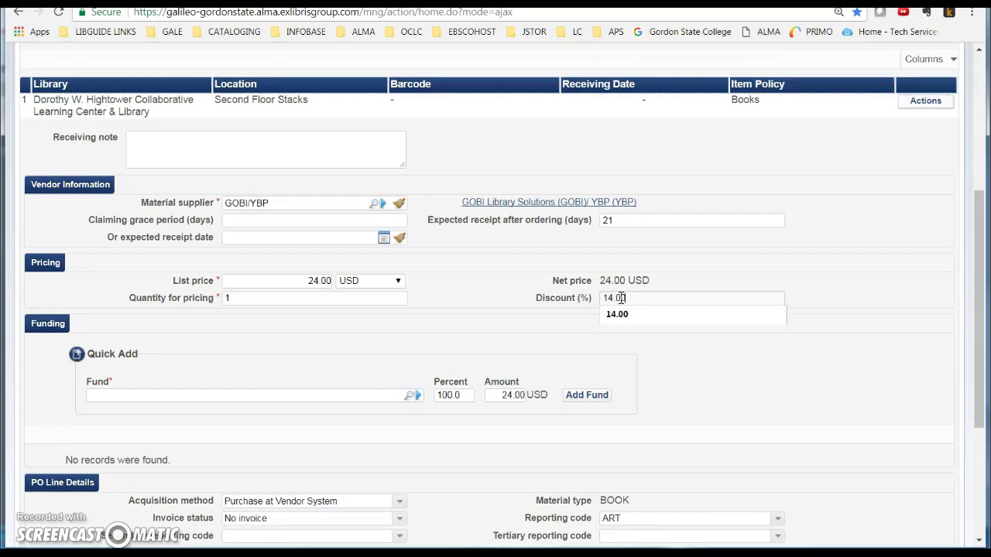
pyautogui.click(673, 385)
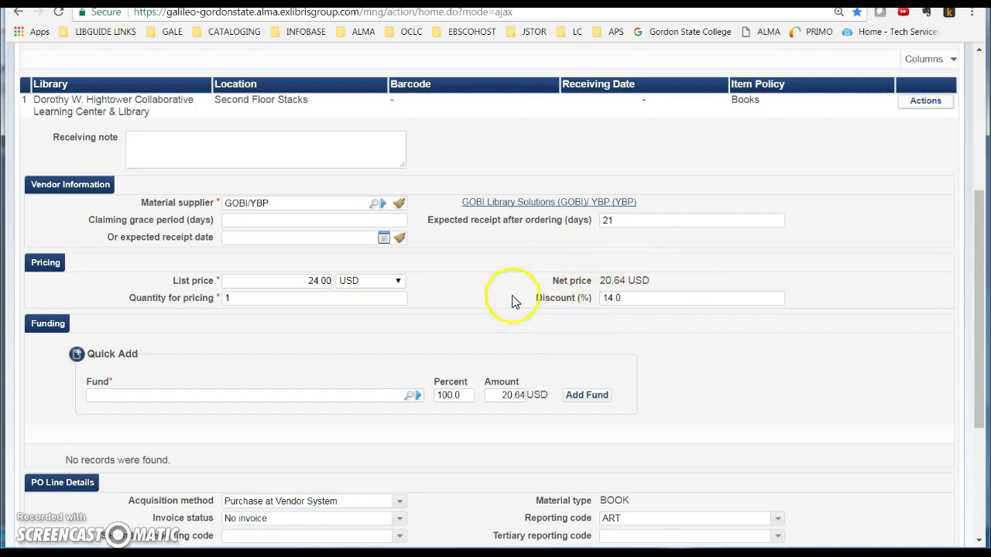
# Choose the YBP GOBI fund for FY-2018 as the PO line's funding source
pyautogui.click(410, 394)
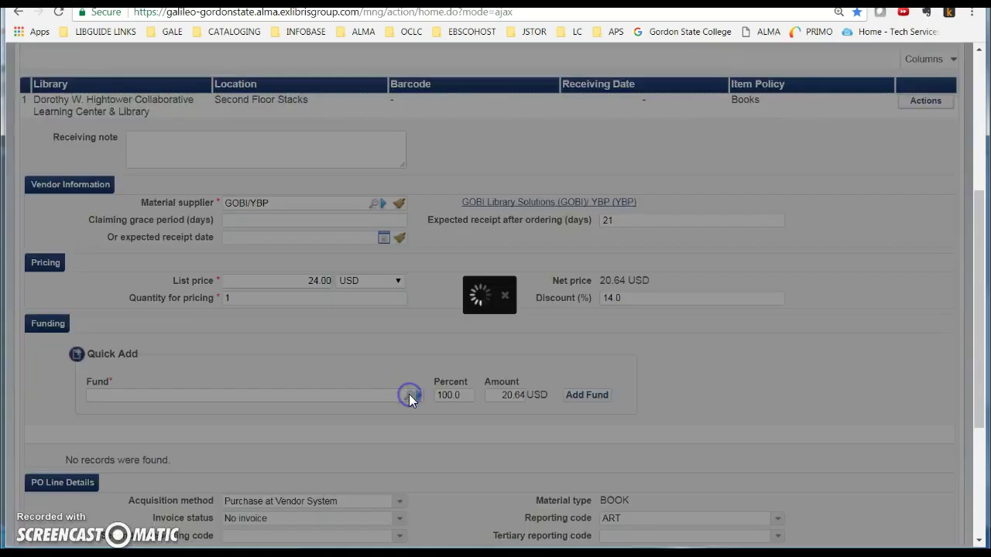
pyautogui.click(50, 202)
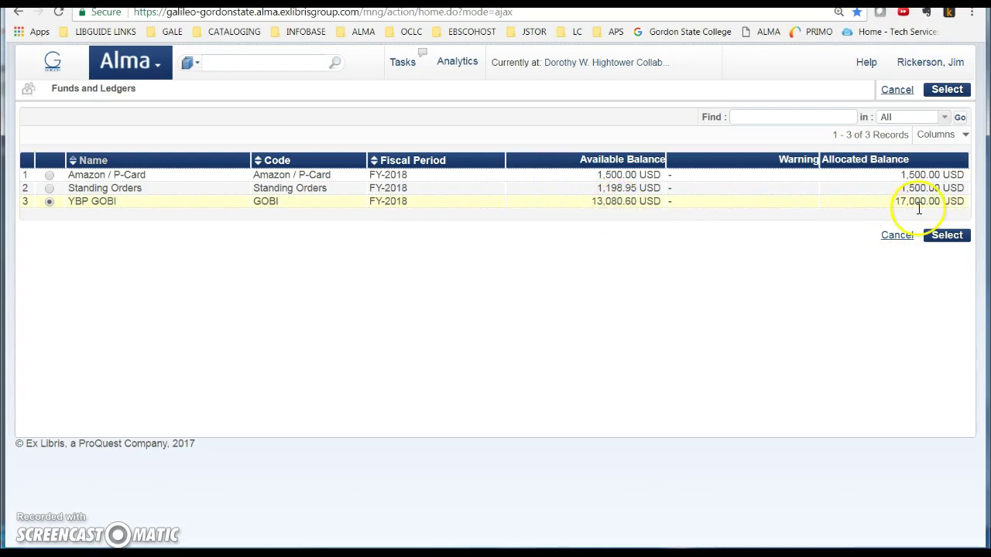
pyautogui.click(947, 236)
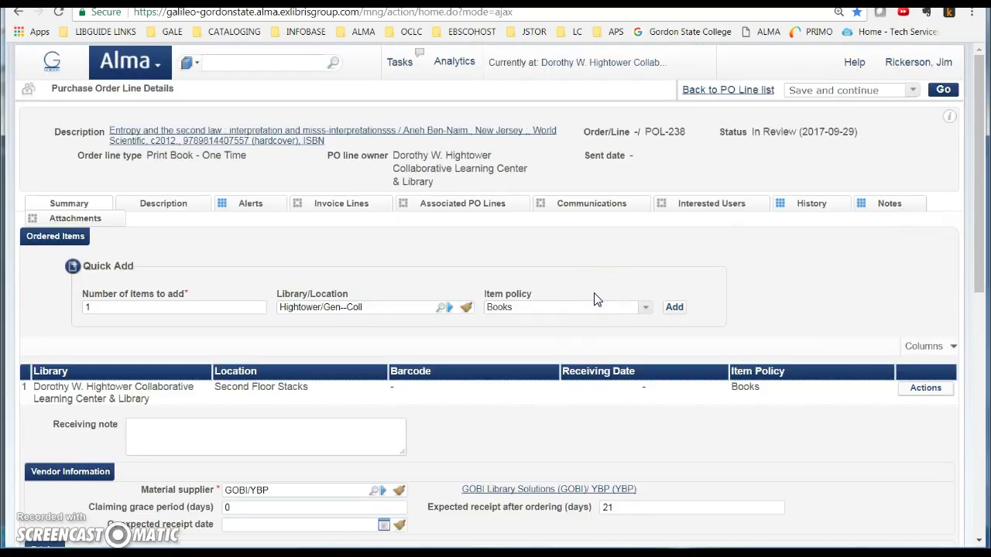
# Set the reporting code in the PO line details to PHYSICS - AS
pyautogui.scroll(-5, 593, 447)
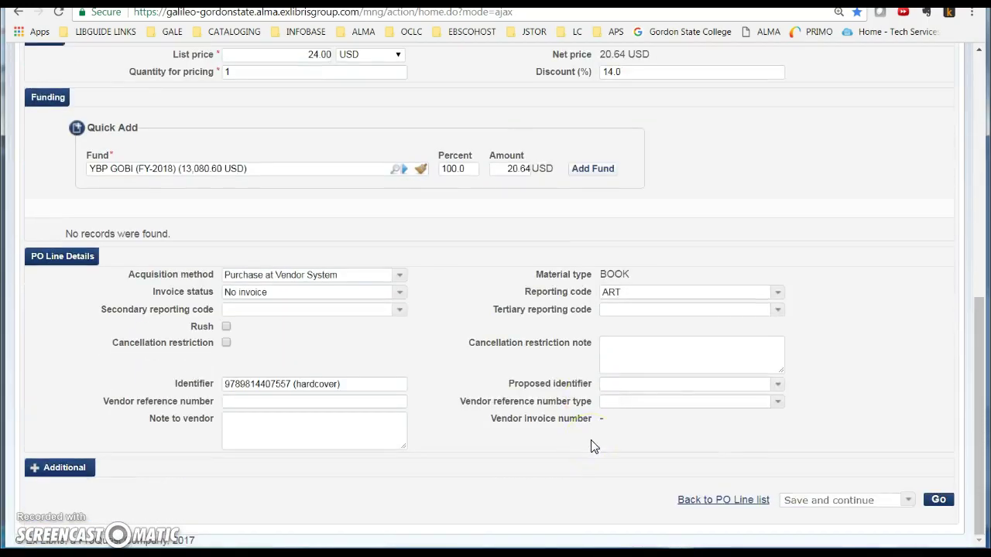
pyautogui.click(777, 298)
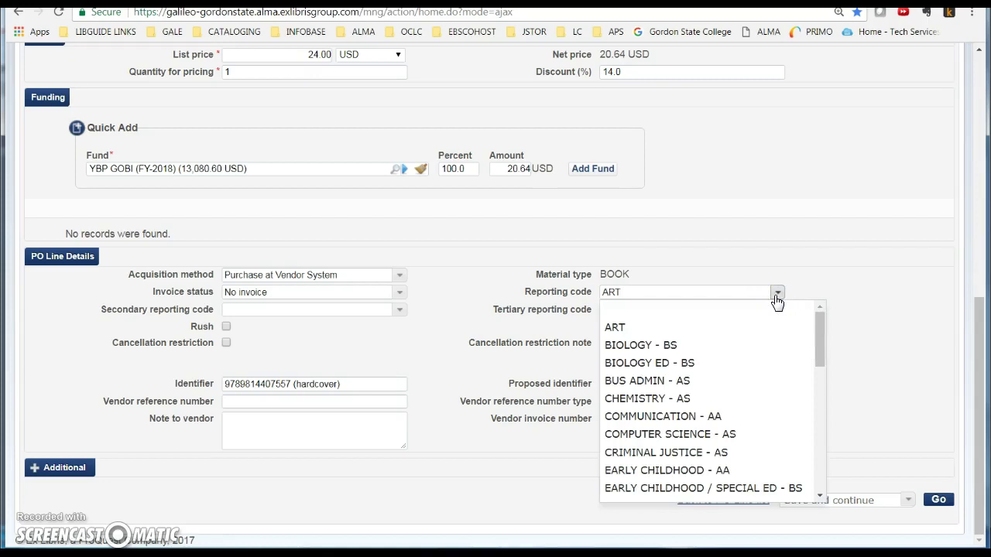
pyautogui.moveTo(815, 338); pyautogui.dragTo(818, 474)
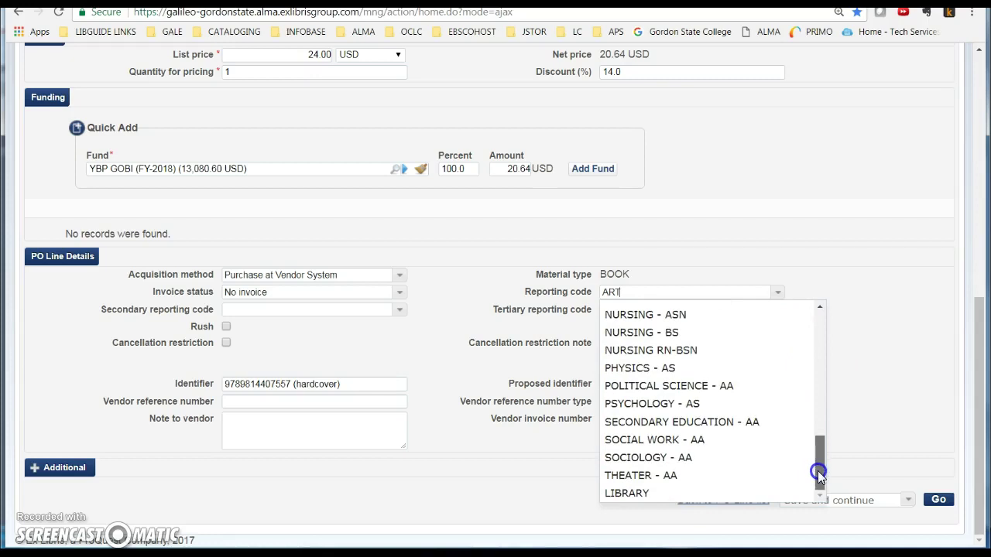
pyautogui.click(642, 368)
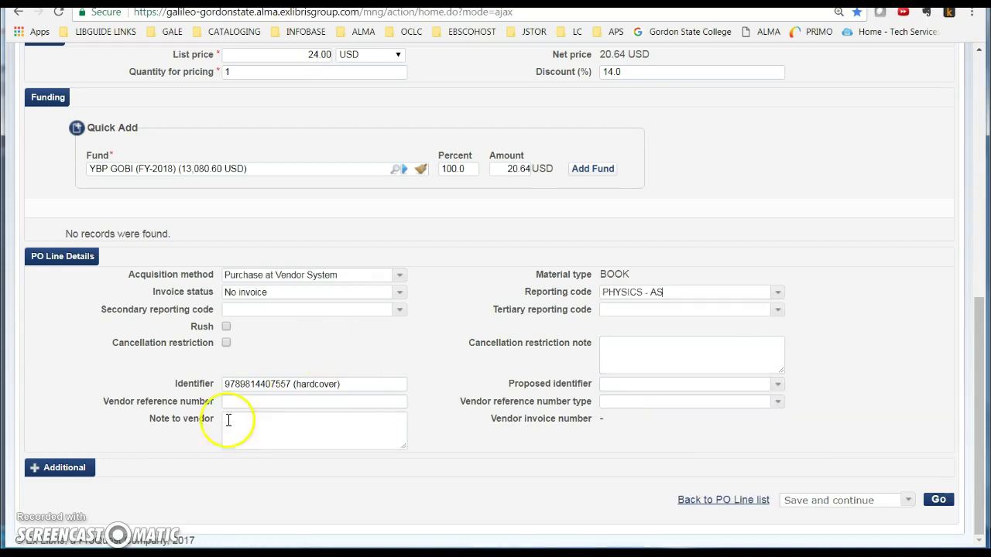
# Enable manual packaging in the PO line's additional settings
pyautogui.click(36, 469)
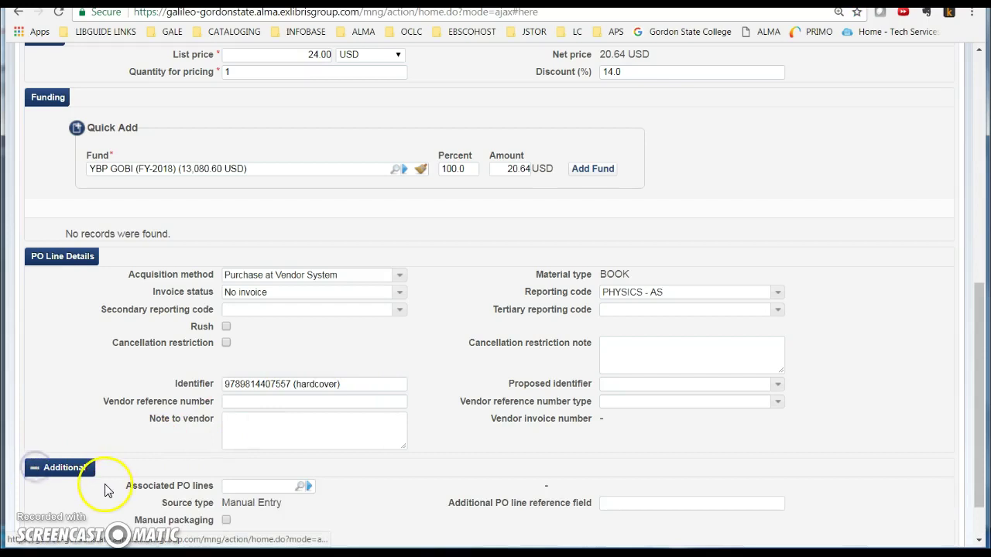
pyautogui.scroll(-1, 100, 482)
pyautogui.click(226, 460)
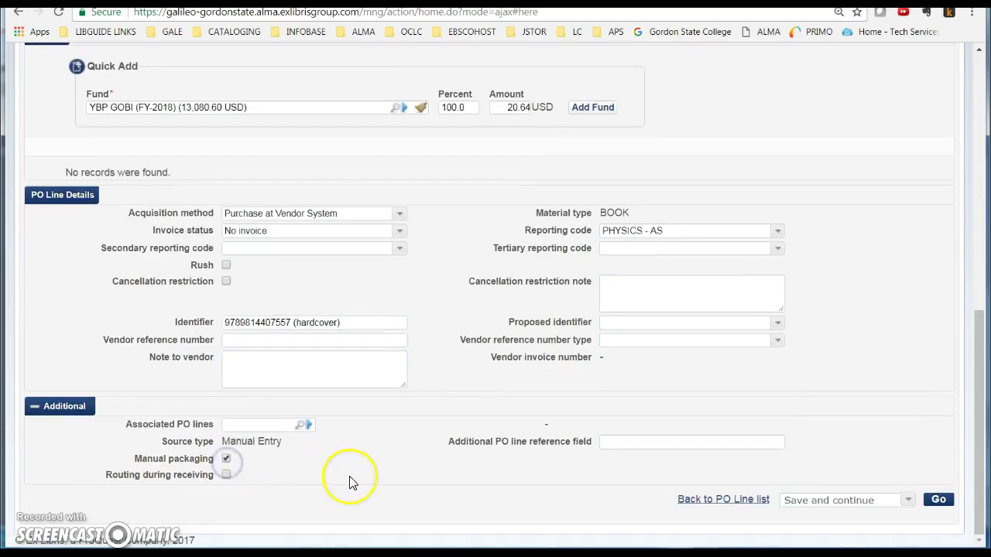
# Add the YBP GOBI (FY-2018) fund to the PO line at 100 percent
pyautogui.scroll(3, 349, 482)
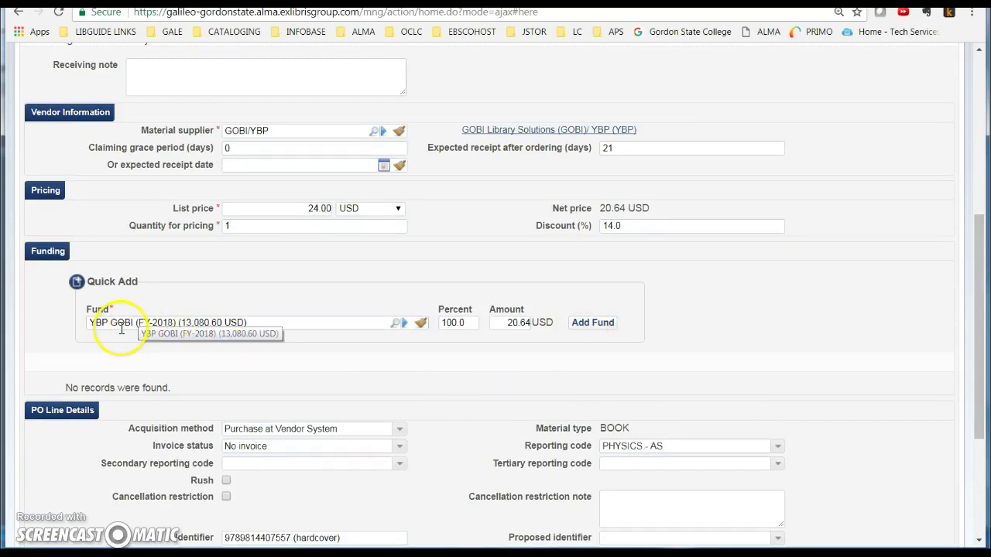
pyautogui.click(593, 325)
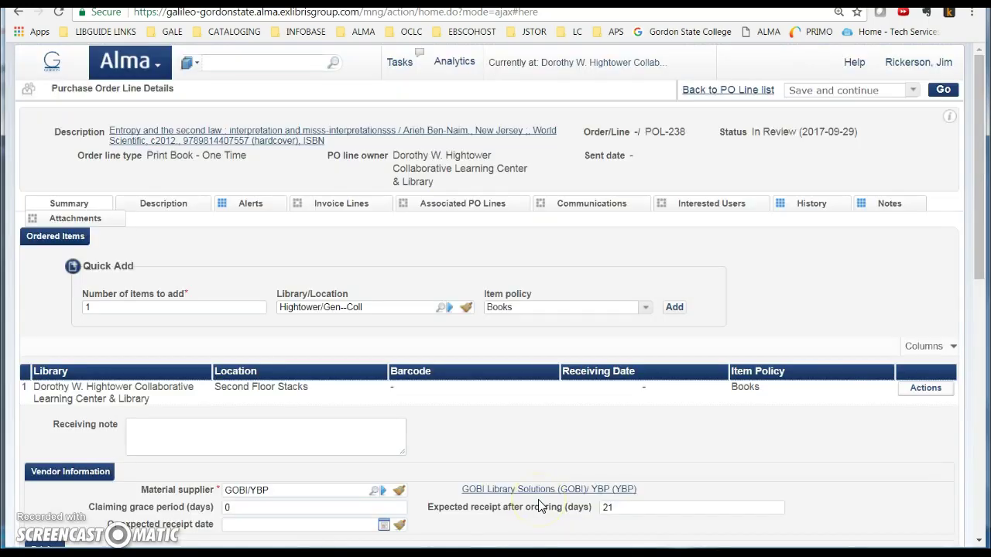
pyautogui.scroll(-3, 750, 488)
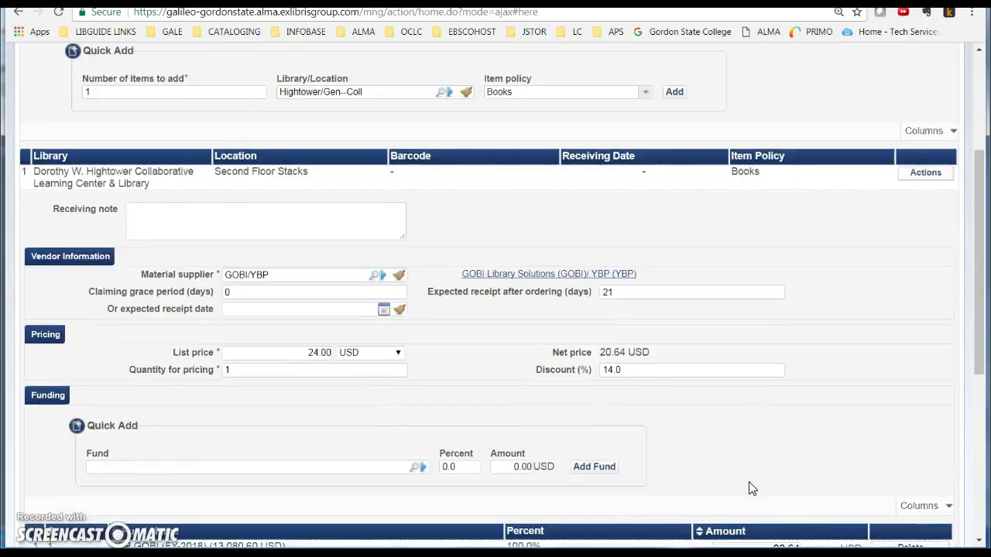
# Review the completed PO line from ordered items to PO line details and submit it with Save and continue
pyautogui.scroll(2, 748, 487)
pyautogui.click(130, 333)
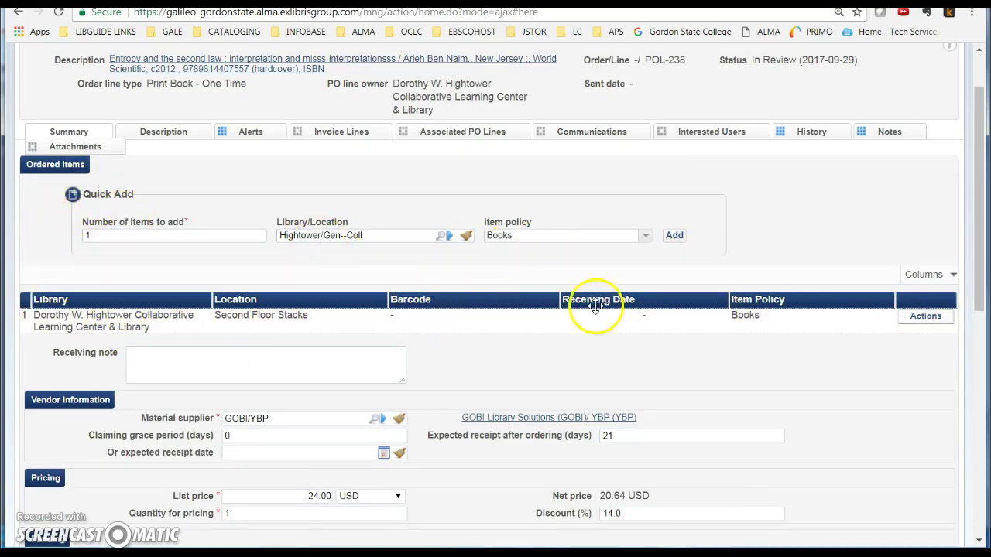
pyautogui.scroll(-7, 582, 379)
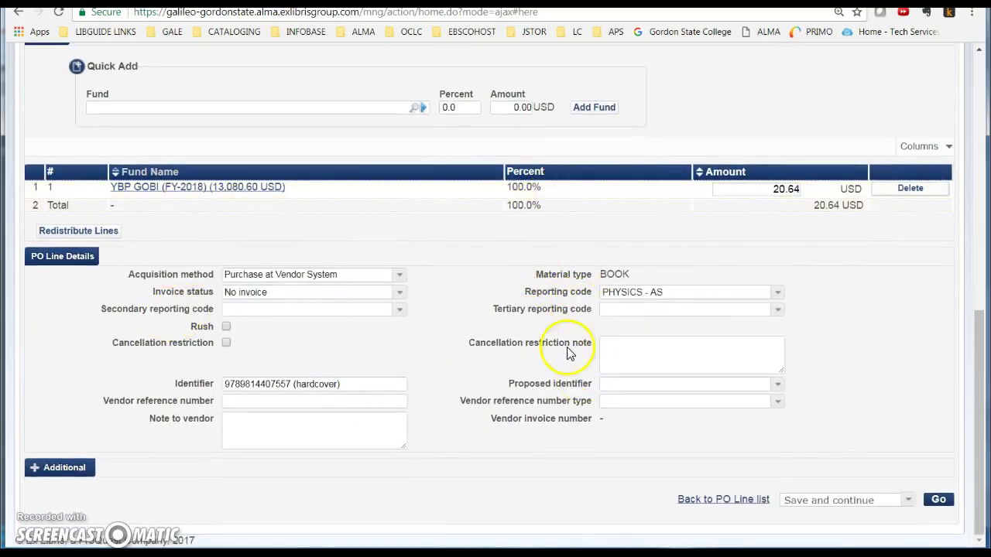
pyautogui.click(938, 501)
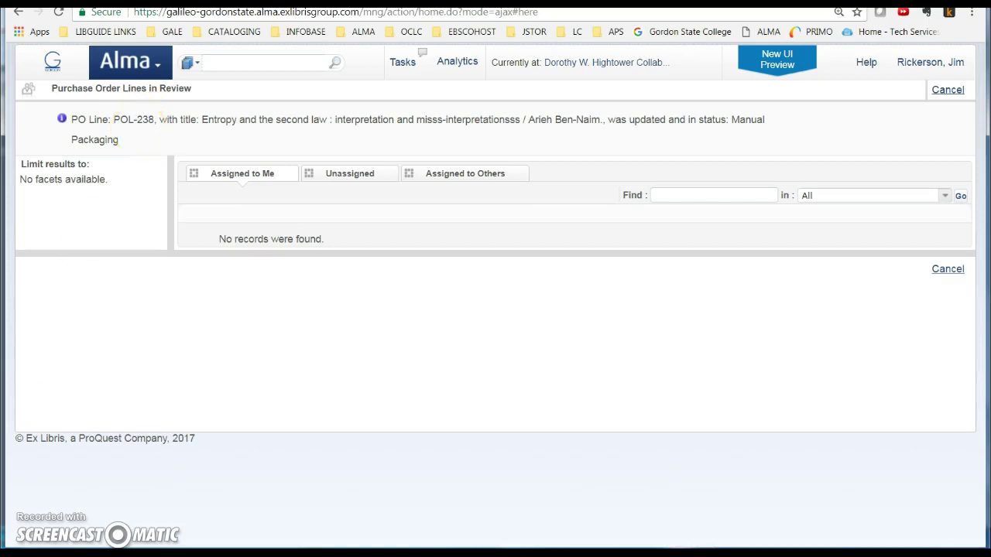
# Search the purchase order lines for the newly saved line by its number, limiting the search to PO Line
pyautogui.hotkey('alt', 'Tab')
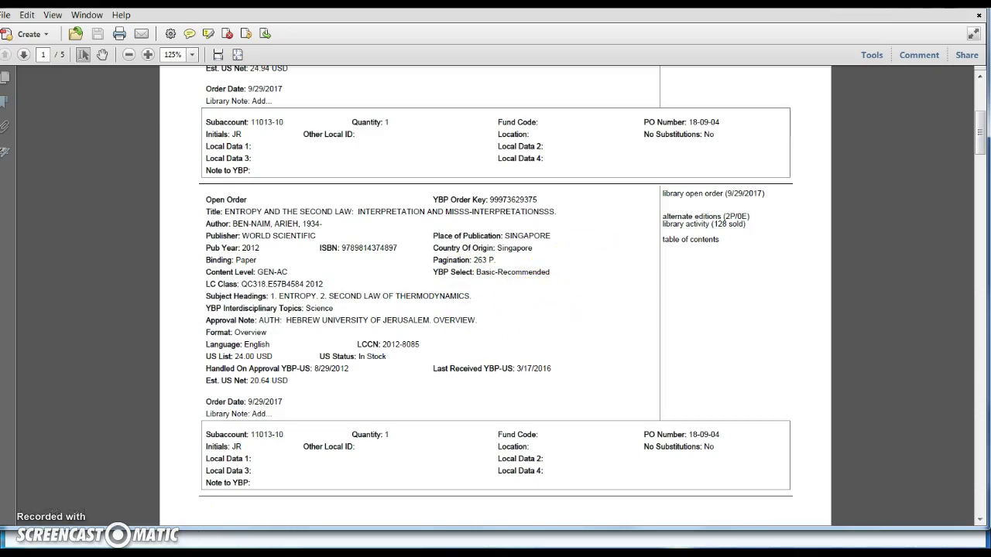
pyautogui.hotkey('alt', 'Tab')
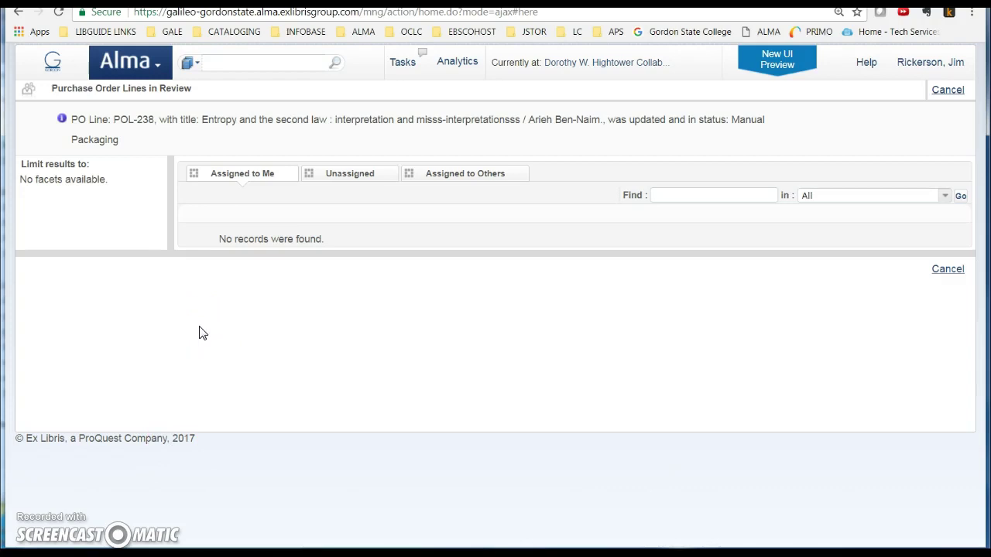
pyautogui.click(158, 70)
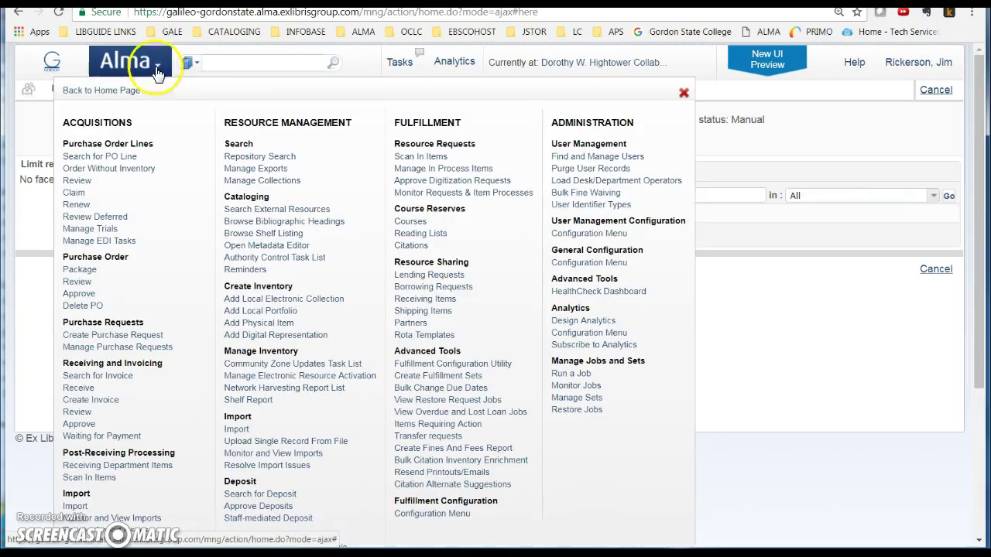
pyautogui.click(80, 158)
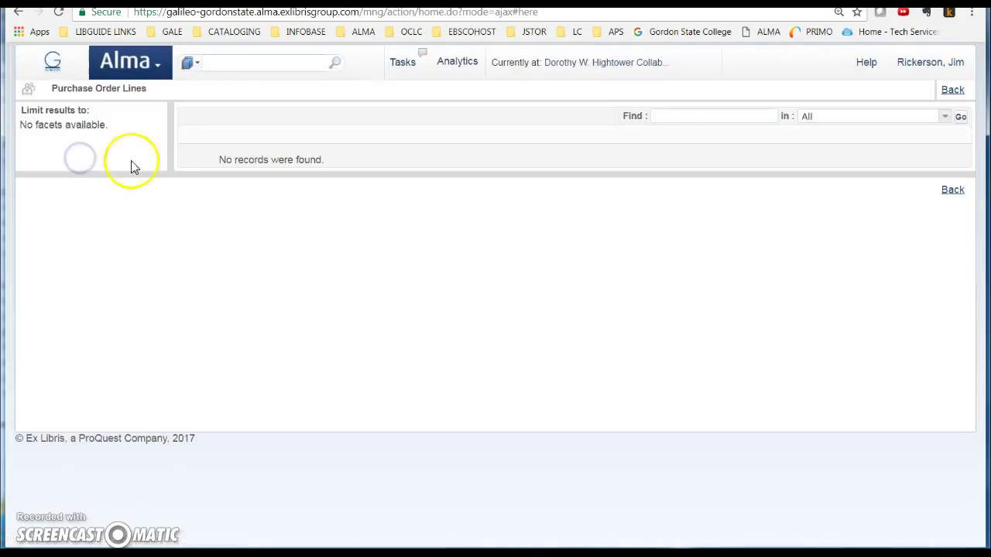
pyautogui.click(712, 114)
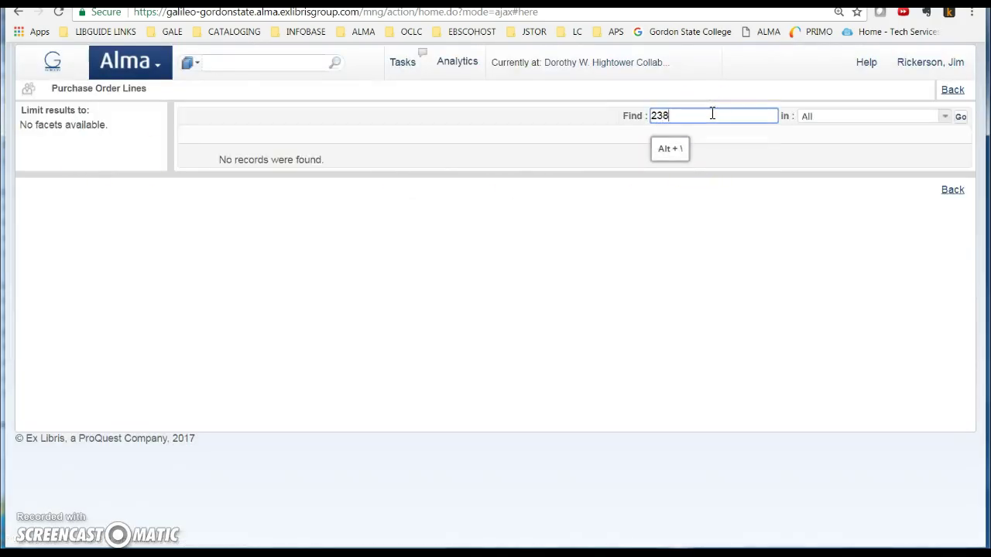
pyautogui.click(949, 117)
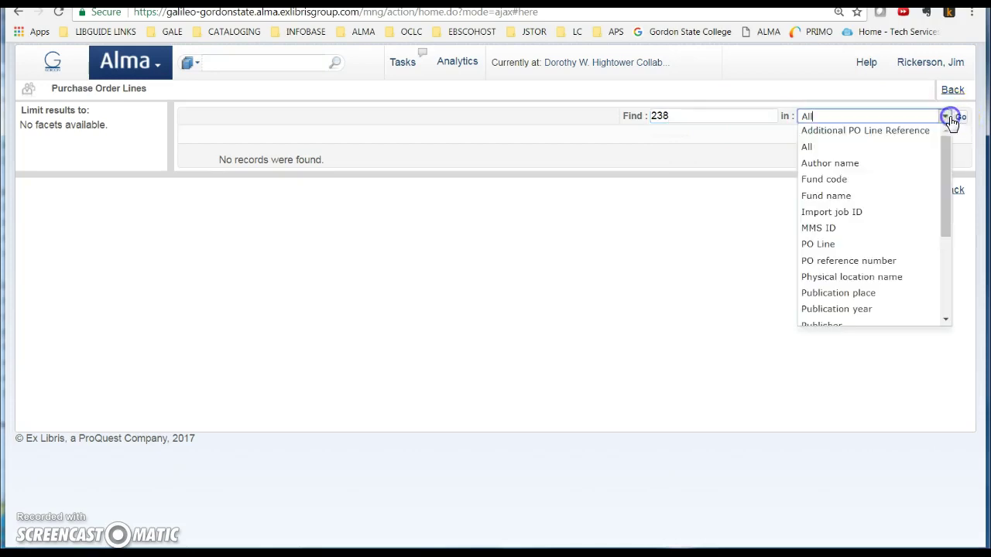
pyautogui.click(827, 244)
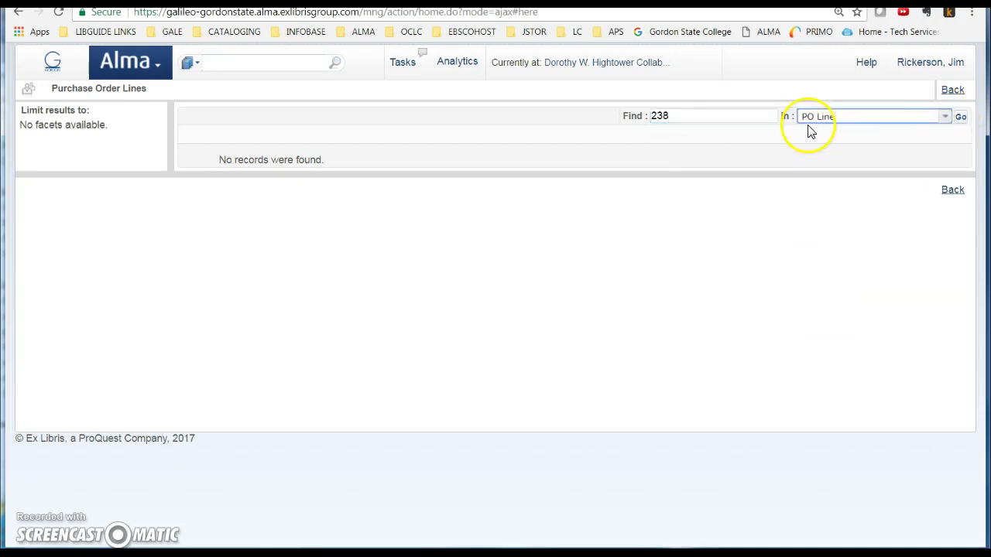
pyautogui.click(960, 117)
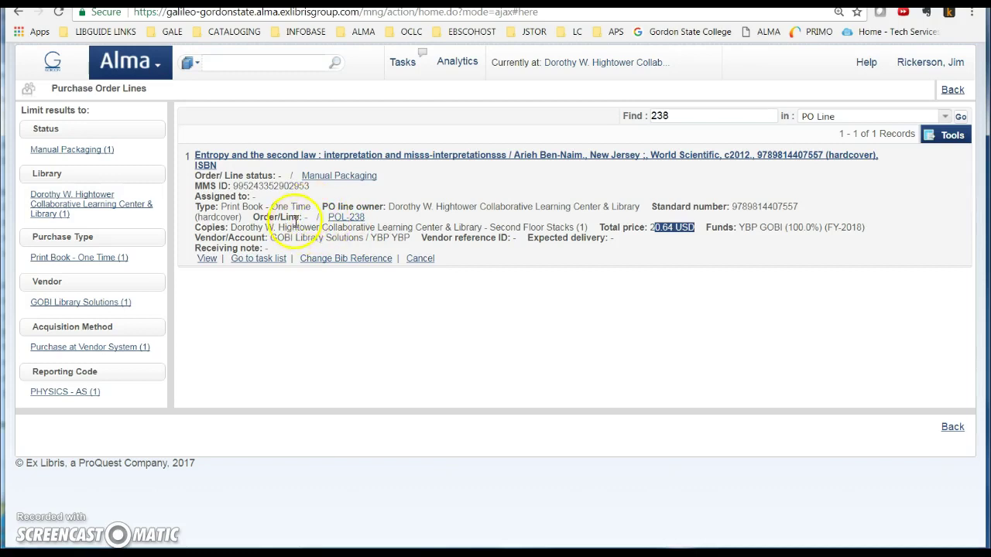
# Open the list of PO lines awaiting packaging into a purchase order
pyautogui.click(148, 60)
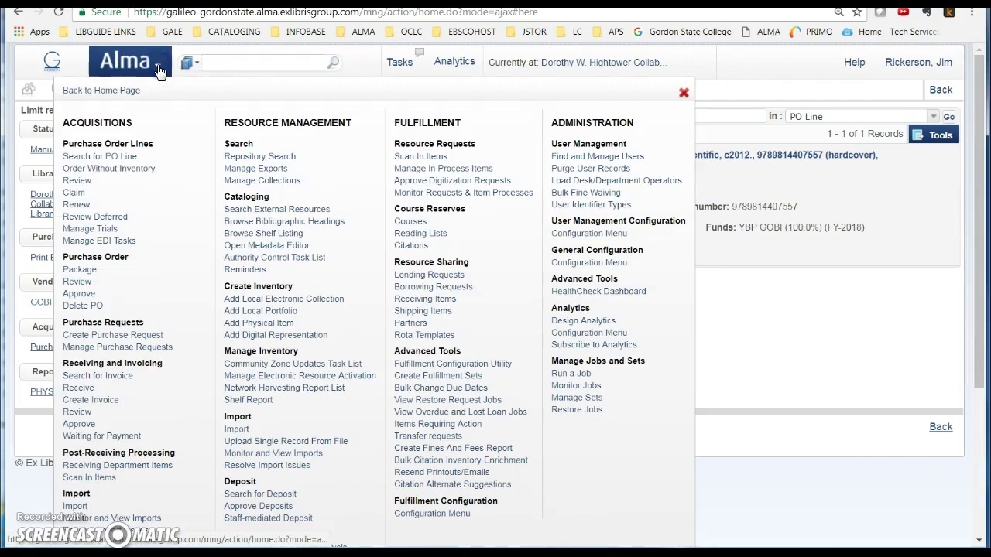
pyautogui.click(77, 271)
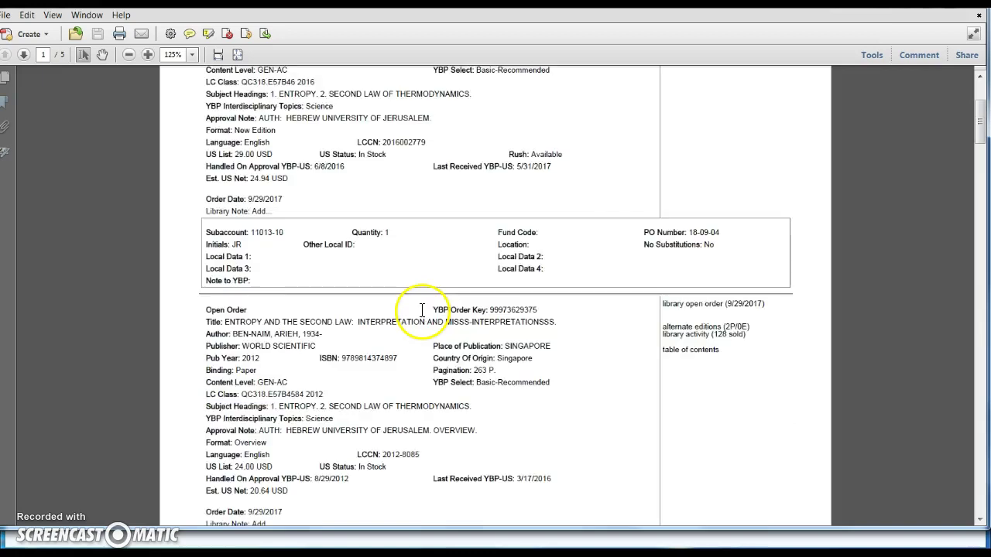
# Switch to the GOBI order PDF and check its open orders against the PO lines to package in Alma
pyautogui.scroll(5, 422, 312)
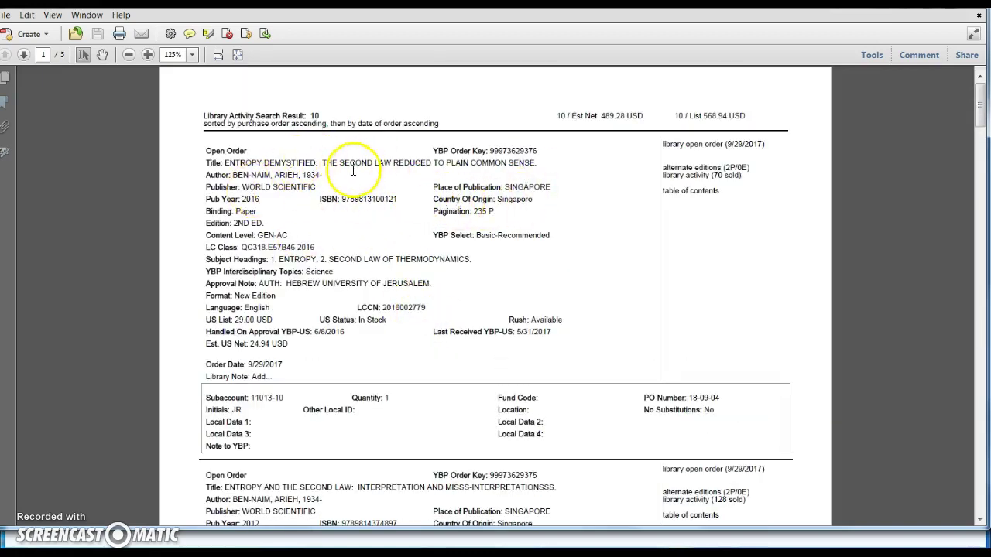
pyautogui.scroll(-3, 401, 355)
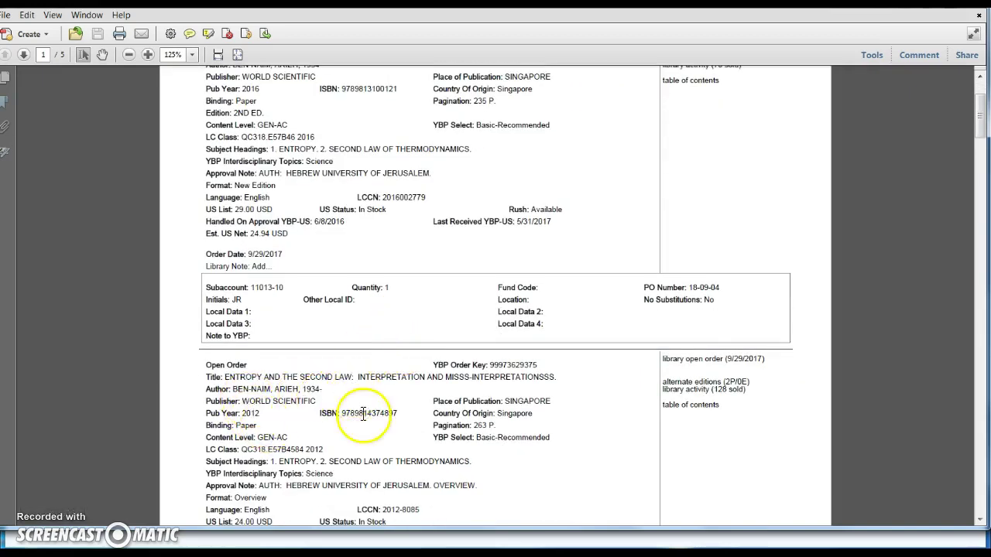
pyautogui.hotkey('alt', 'Tab')
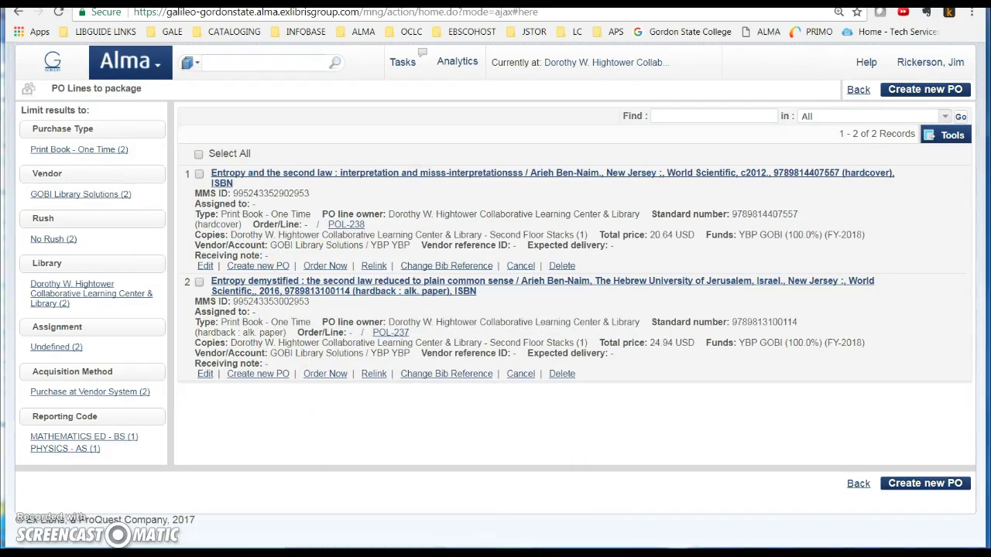
pyautogui.click(381, 393)
pyautogui.scroll(-10, 392, 402)
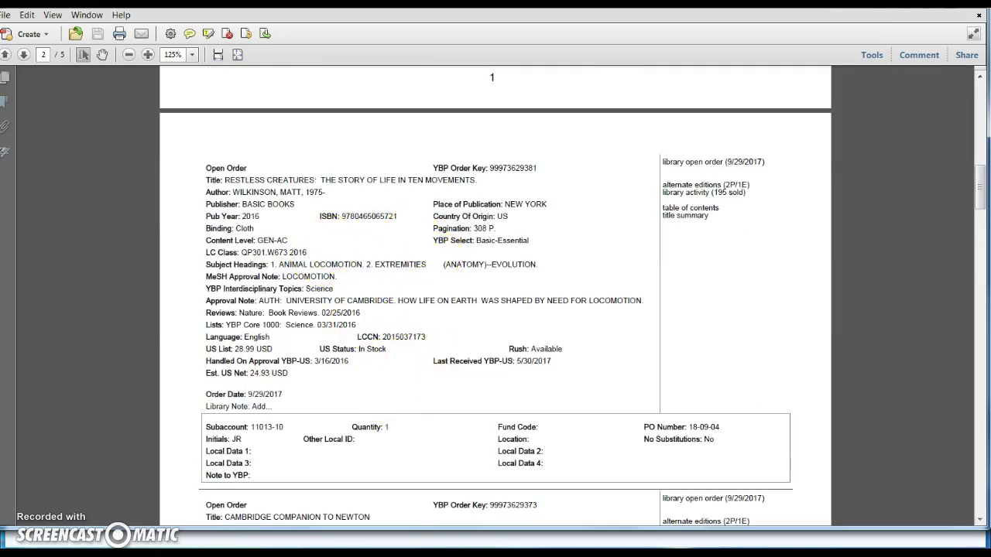
pyautogui.hotkey('alt', 'Tab')
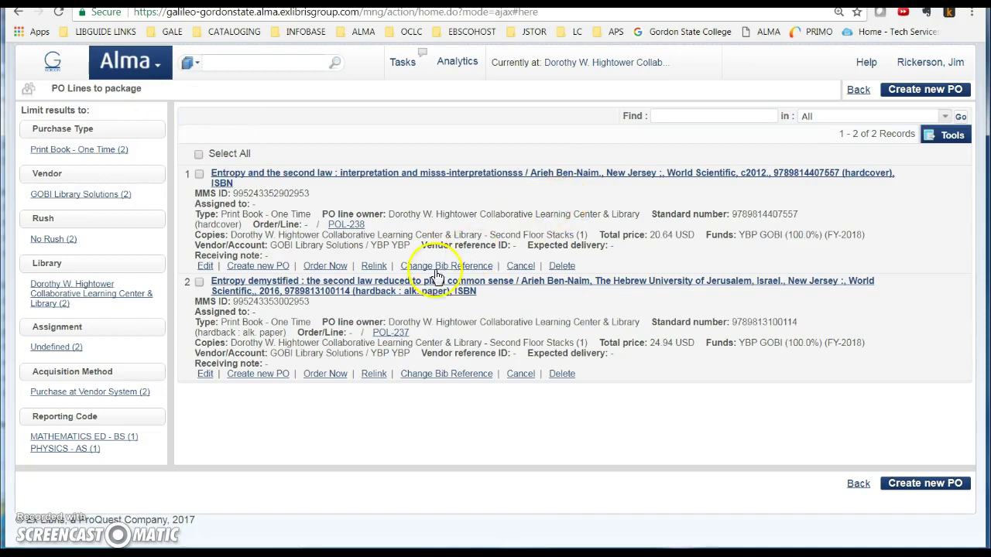
# Try selecting both Entropy PO lines for packaging, and clear the selection of the Entropy demystified line
pyautogui.click(199, 281)
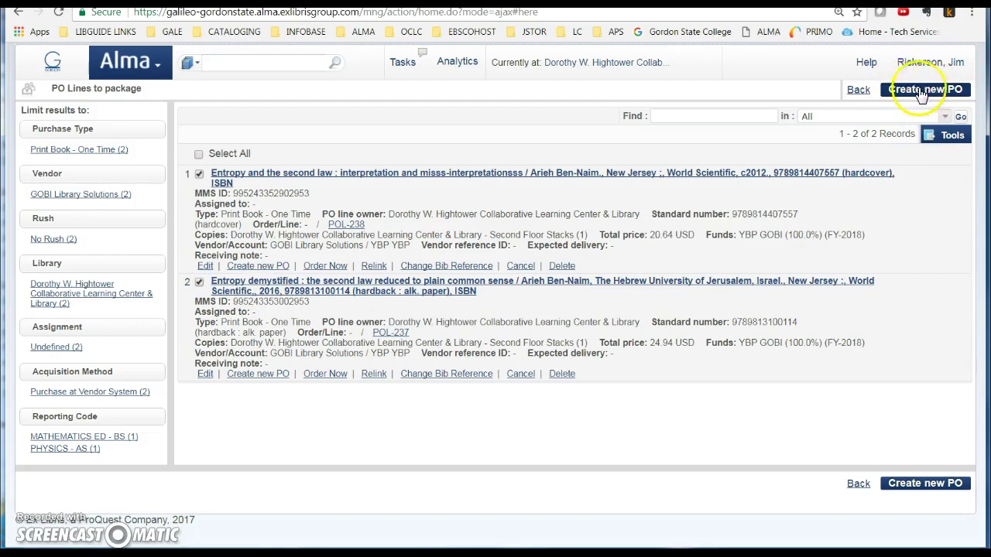
pyautogui.click(199, 282)
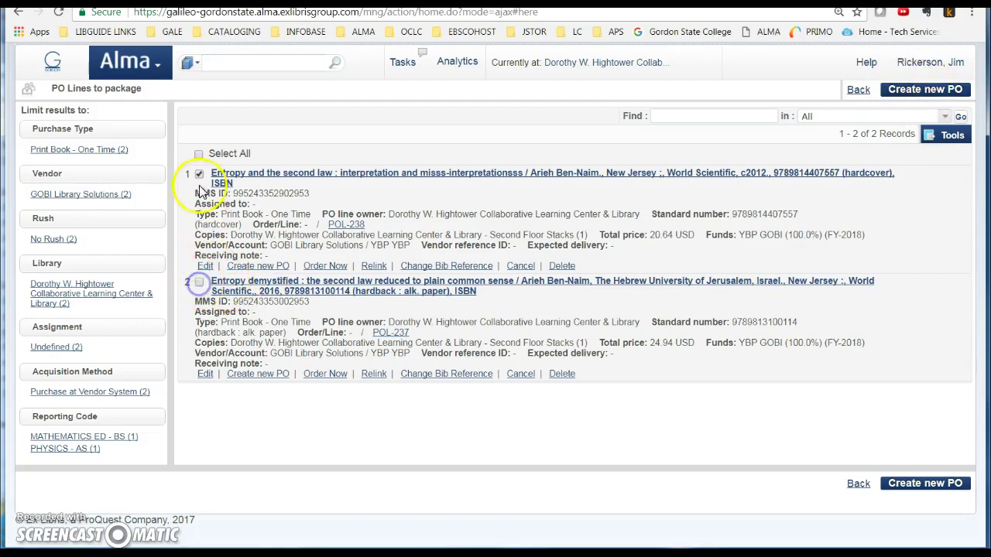